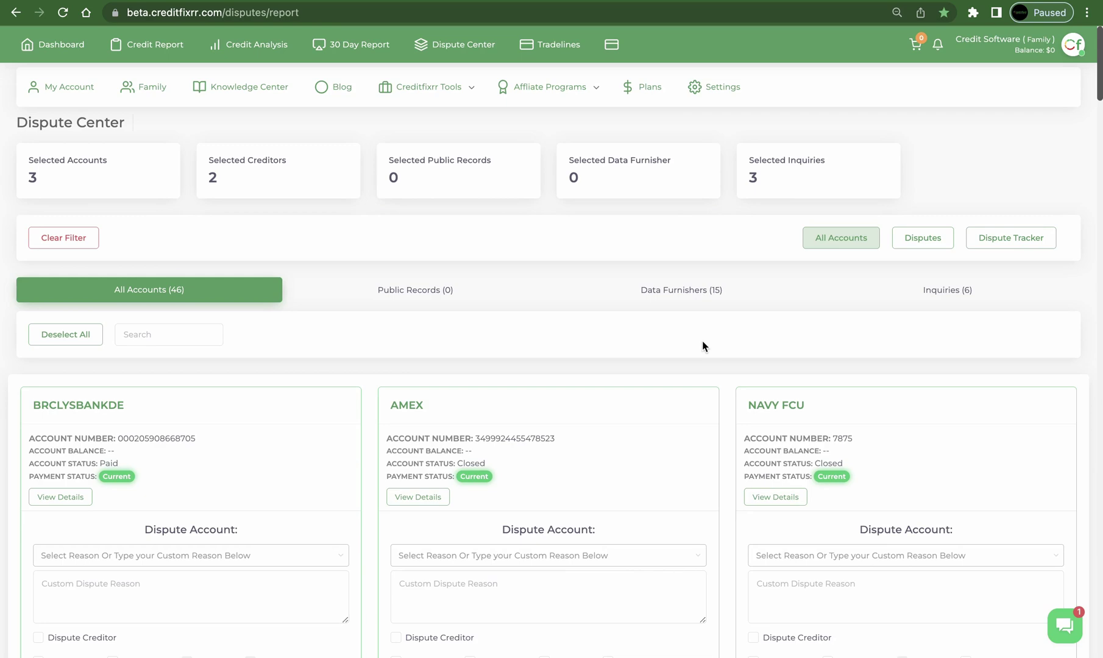
Bring up the Inquiries (6) tab and scroll down to the six inquiry cards
click(948, 293)
click(131, 292)
click(948, 293)
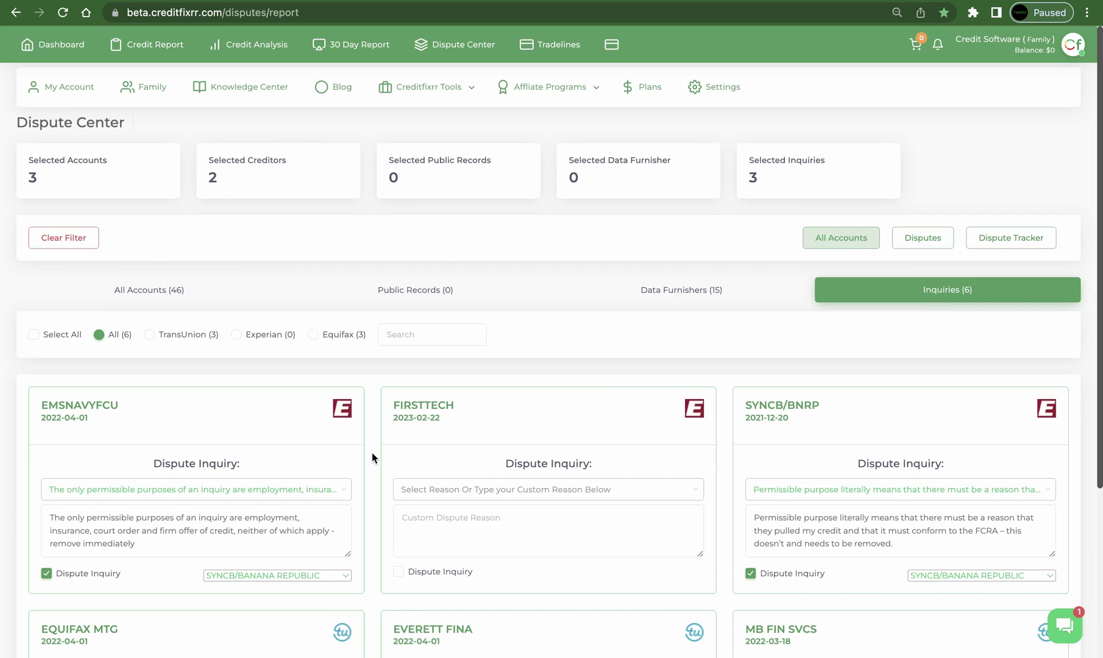
scroll(372, 456, down, 4)
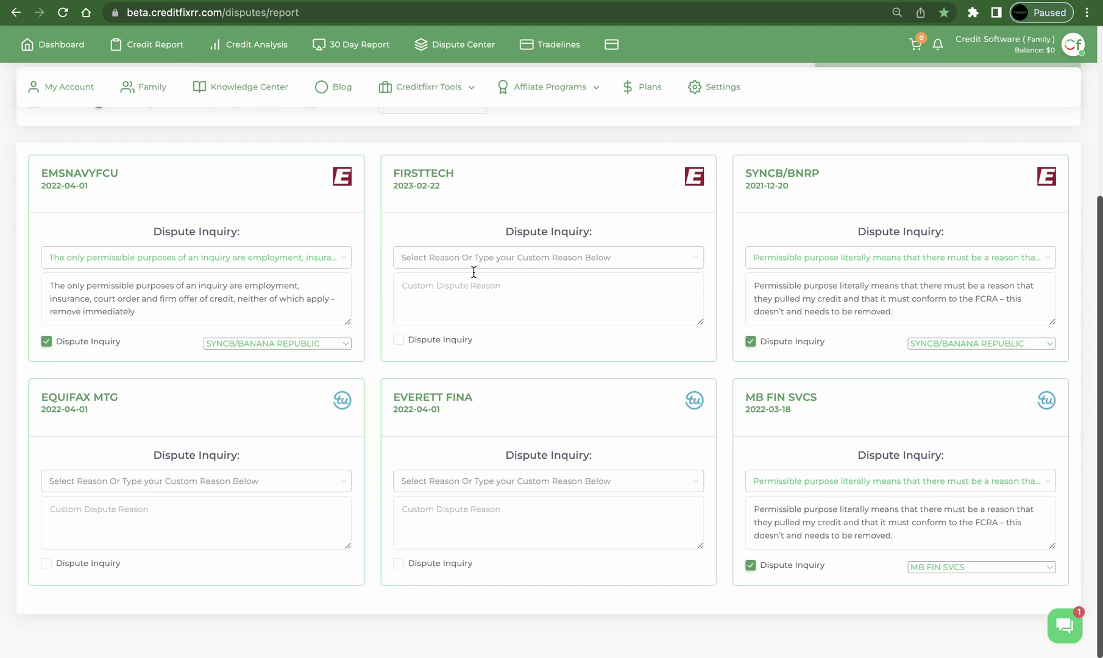
Mark the FIRSTTECH inquiry for dispute with the permissible-purpose reason and creditor FIRST TECH FCU
click(437, 261)
scroll(455, 366, down, 3)
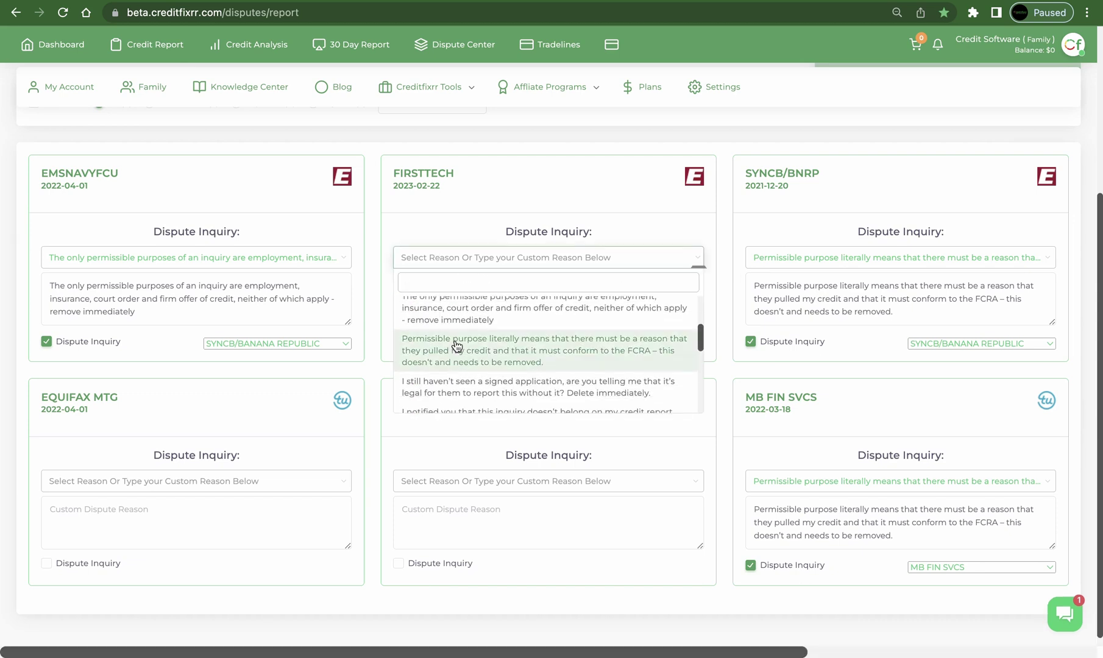
click(456, 347)
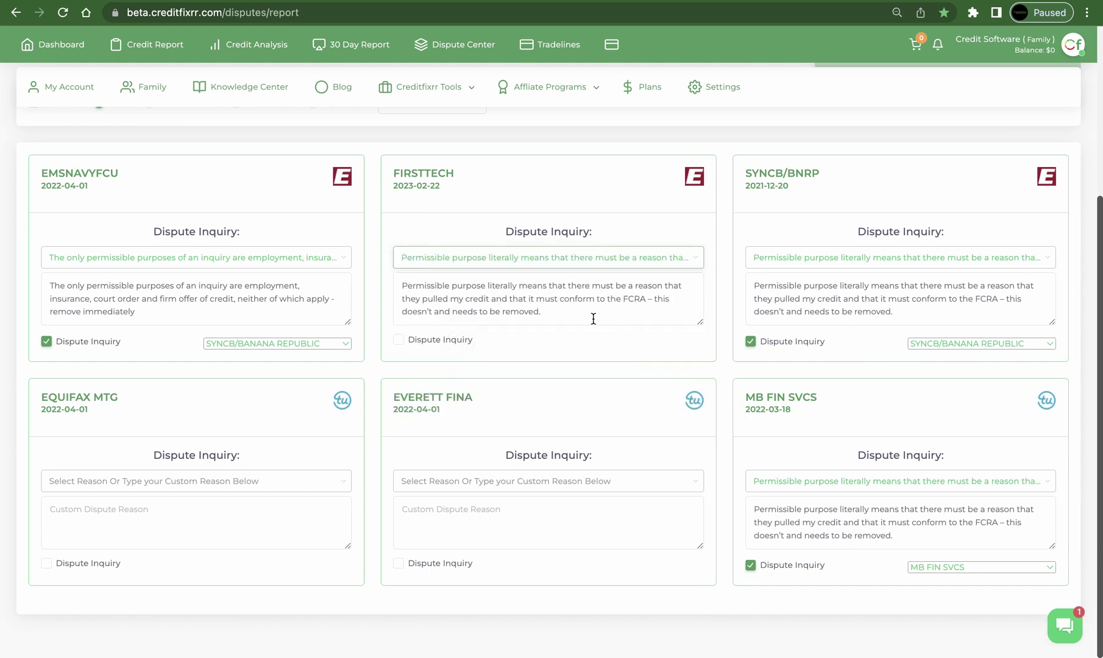
click(397, 340)
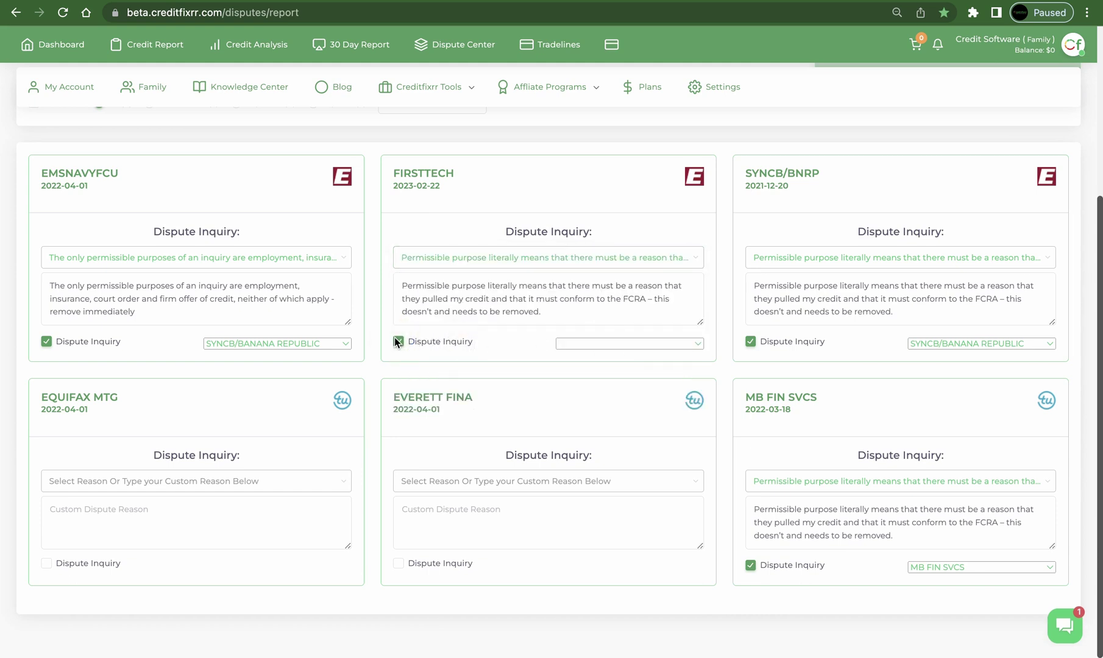
click(652, 345)
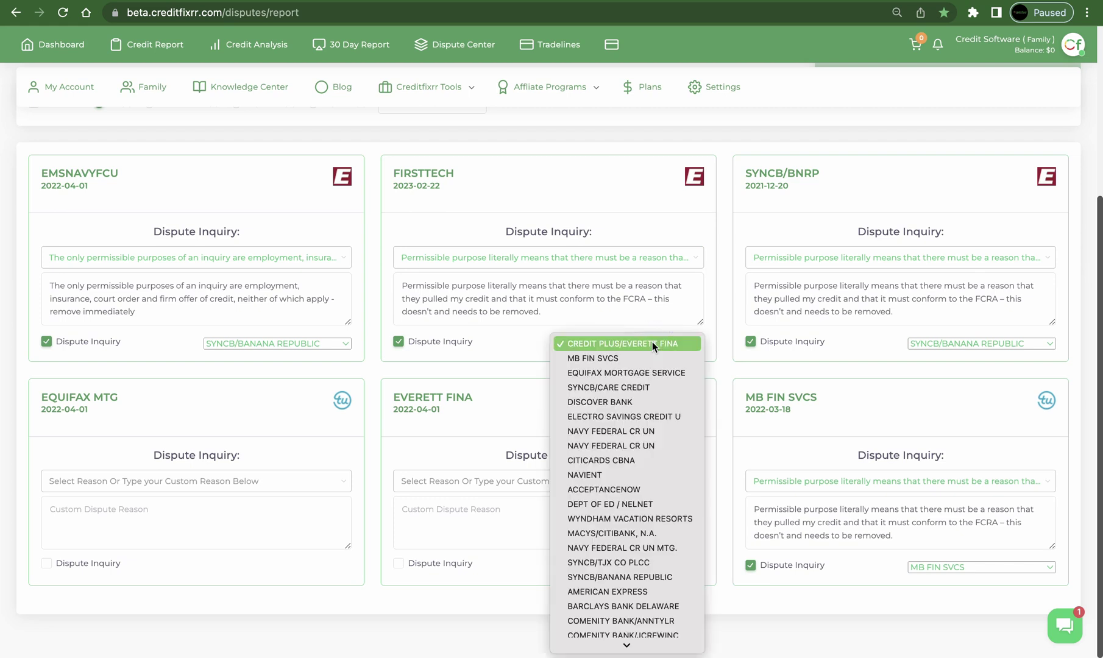
scroll(620, 548, down, 5)
scroll(620, 548, down, 2)
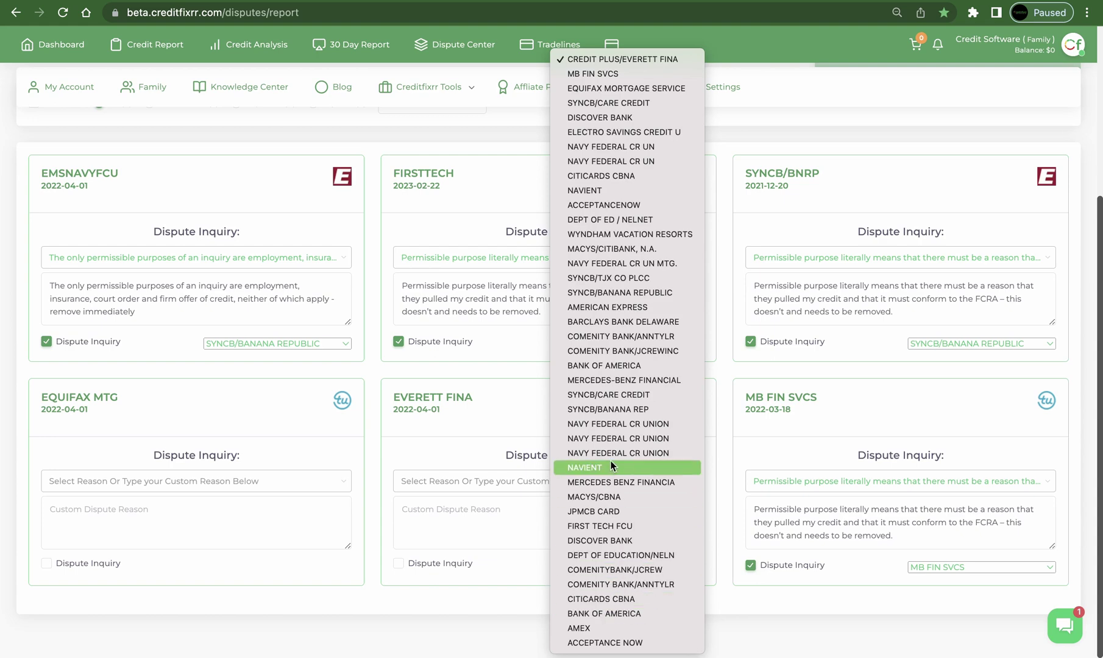
click(595, 526)
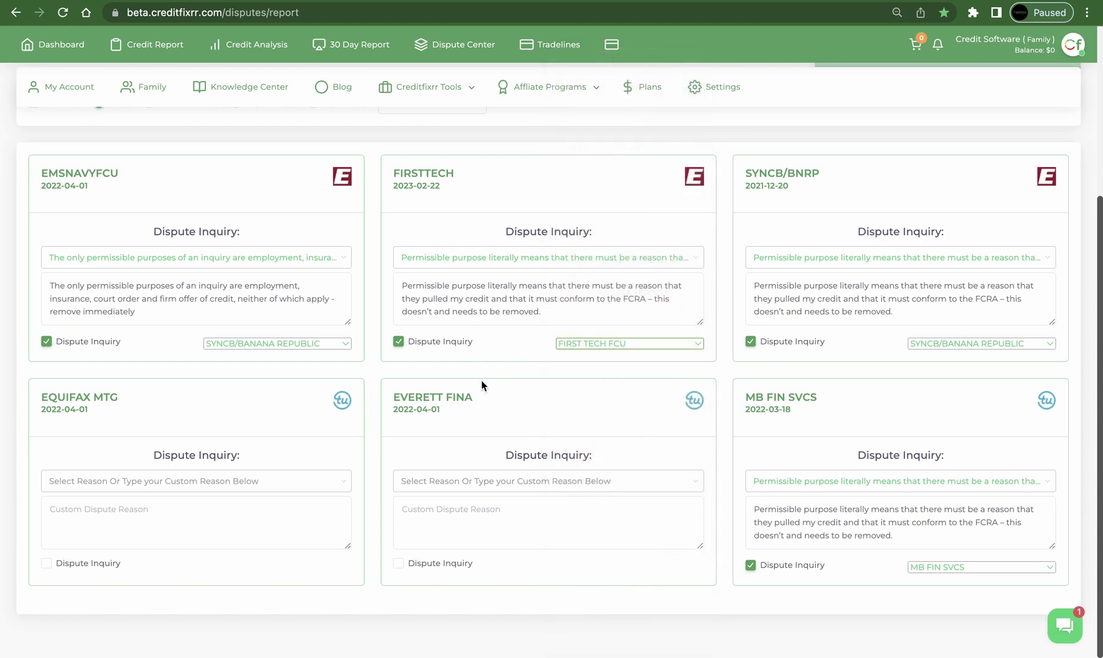
click(497, 323)
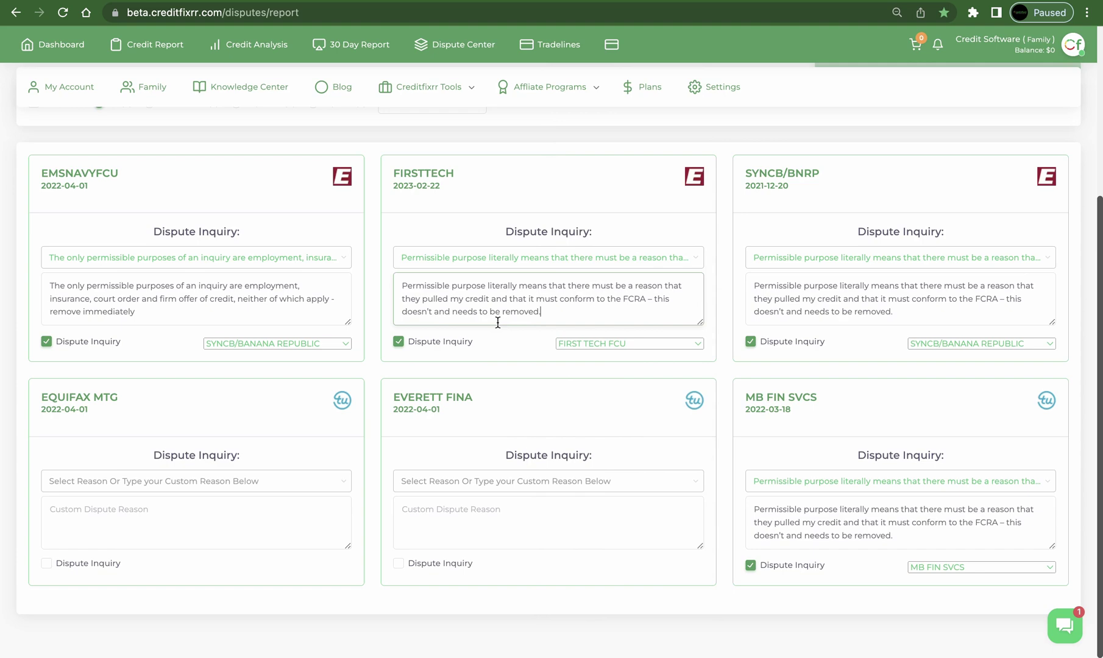
scroll(727, 221, up, 5)
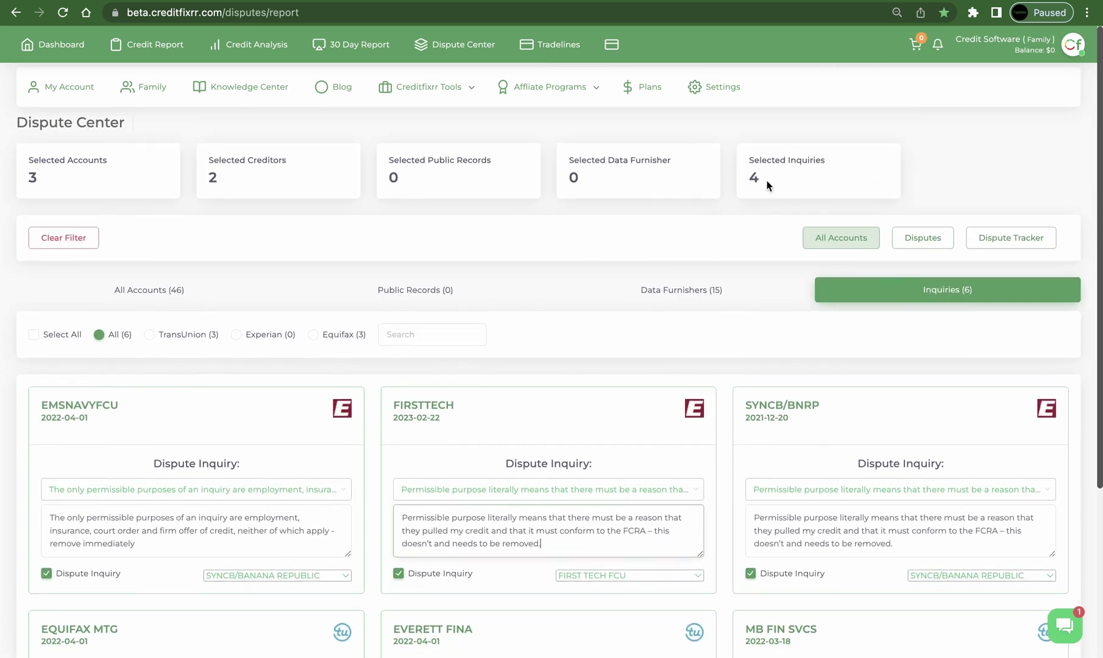
scroll(421, 406, down, 4)
scroll(308, 343, up, 4)
click(150, 335)
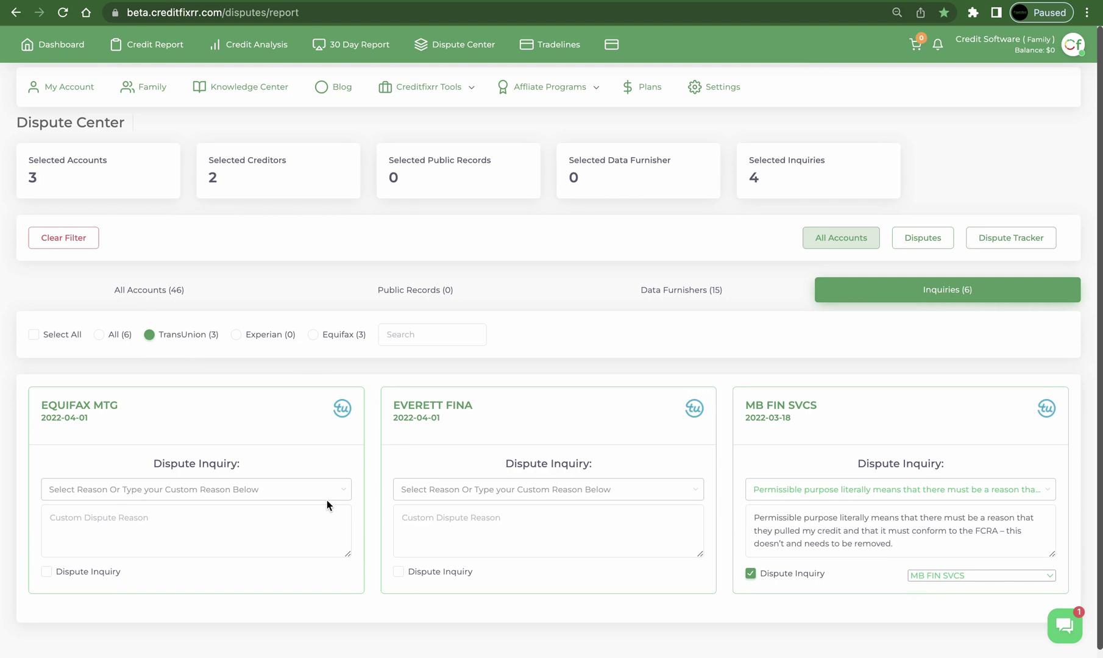
click(236, 335)
click(313, 334)
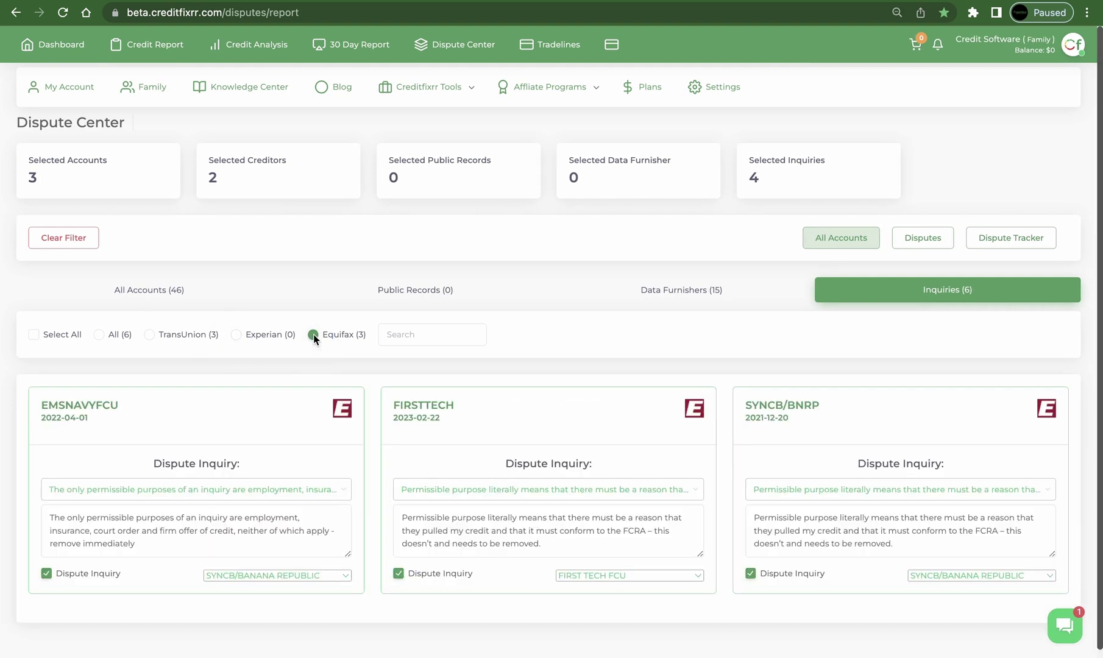
click(98, 334)
scroll(300, 478, down, 4)
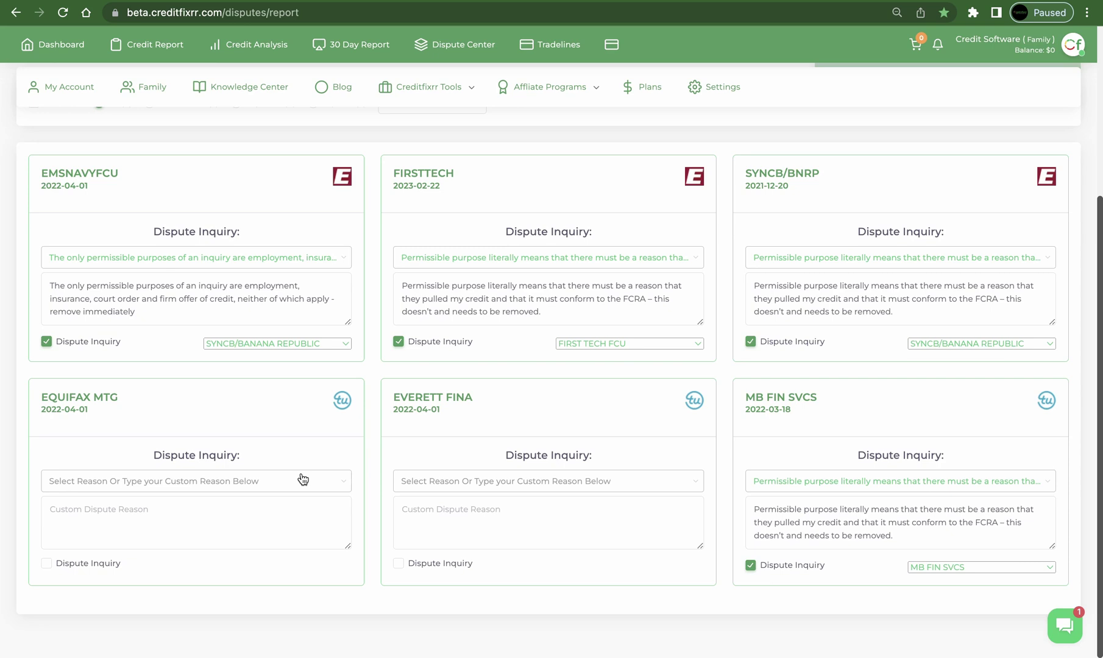
Check the EQUIFAX MTG dispute reasons, then bring up the Credit Bureaus letter templates
click(301, 480)
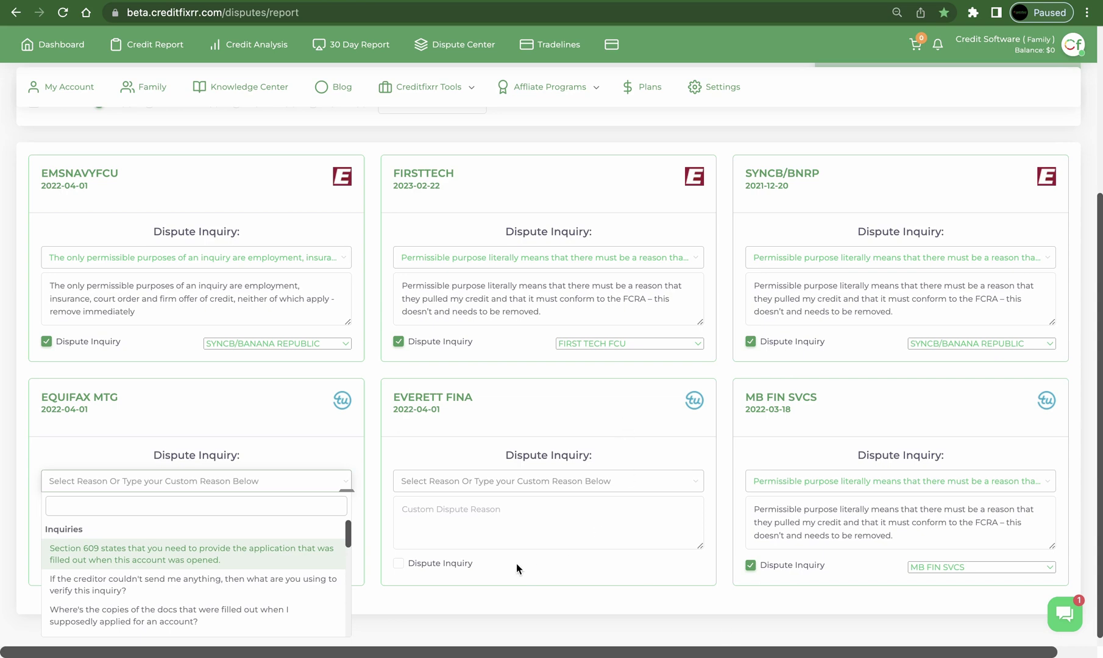
scroll(744, 448, up, 10)
click(939, 244)
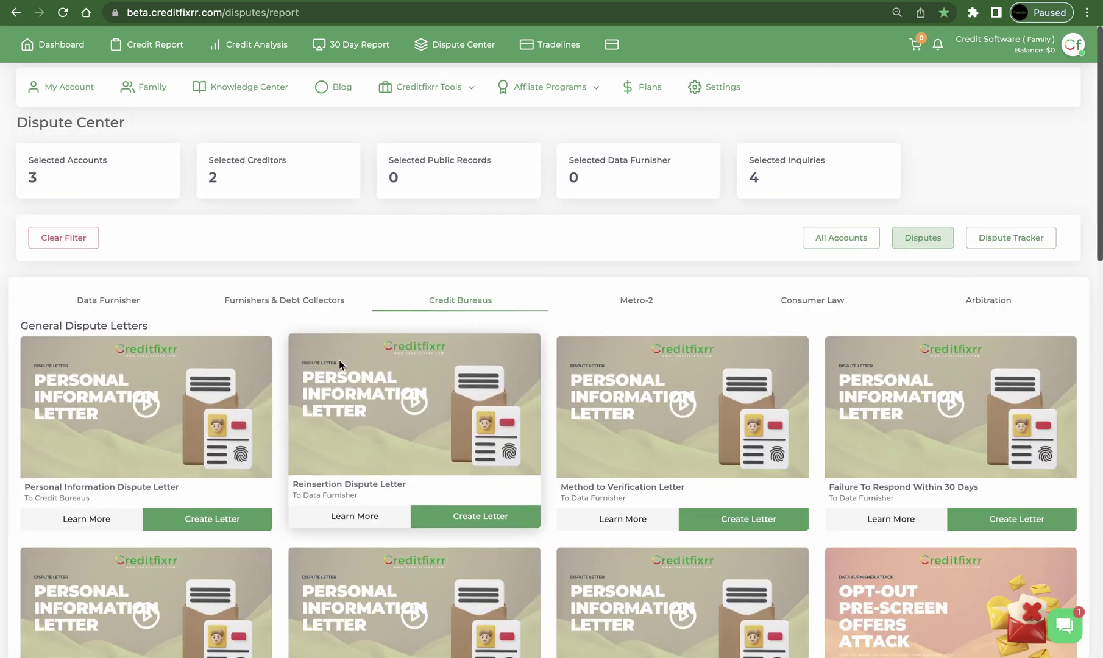
Start Inquiry Dispute Letter Round 1 from the Furnishers & Debt Collectors templates
click(334, 302)
scroll(206, 573, down, 6)
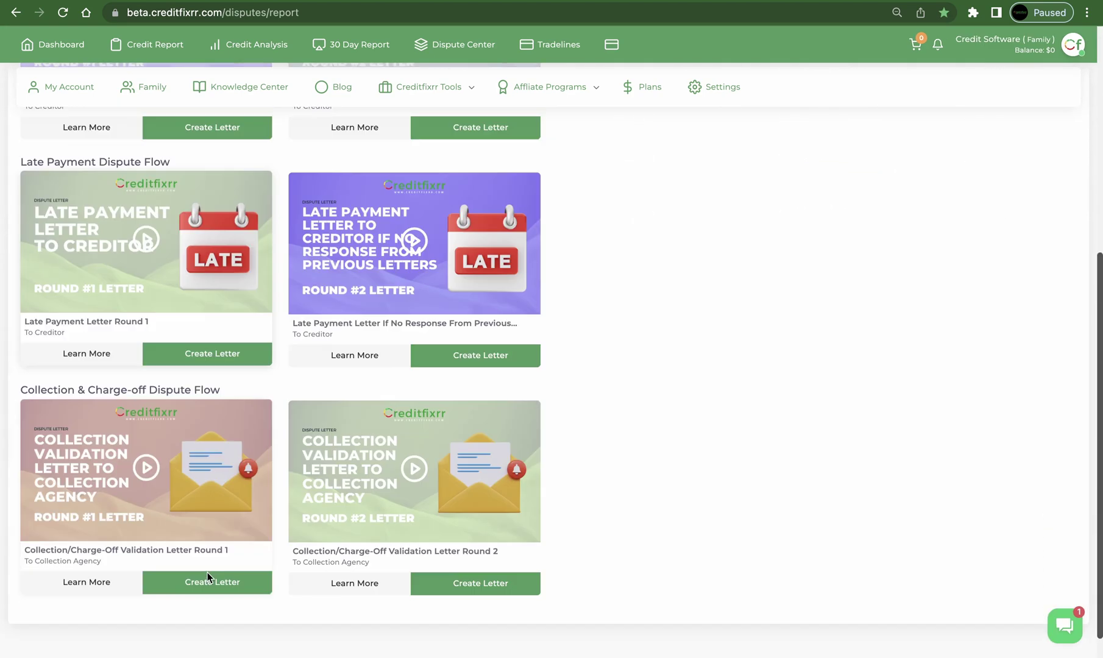
scroll(210, 548, up, 6)
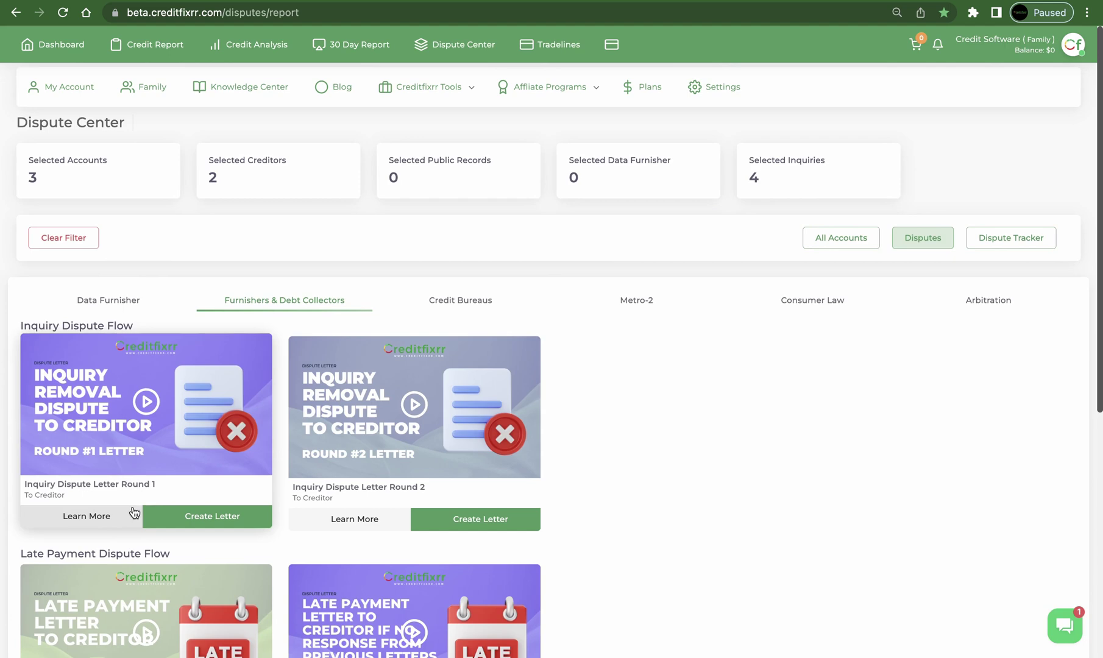
click(222, 525)
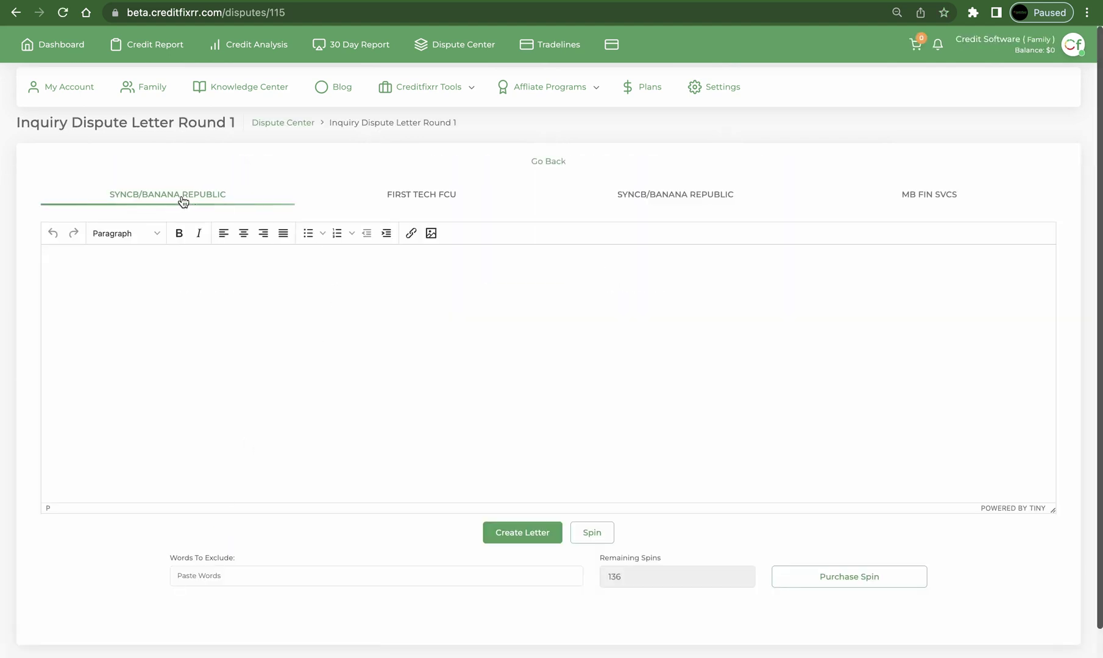
Review the SYNCB/BANANA REPUBLIC and MB FIN SVCS letters, then create them
click(703, 198)
click(935, 196)
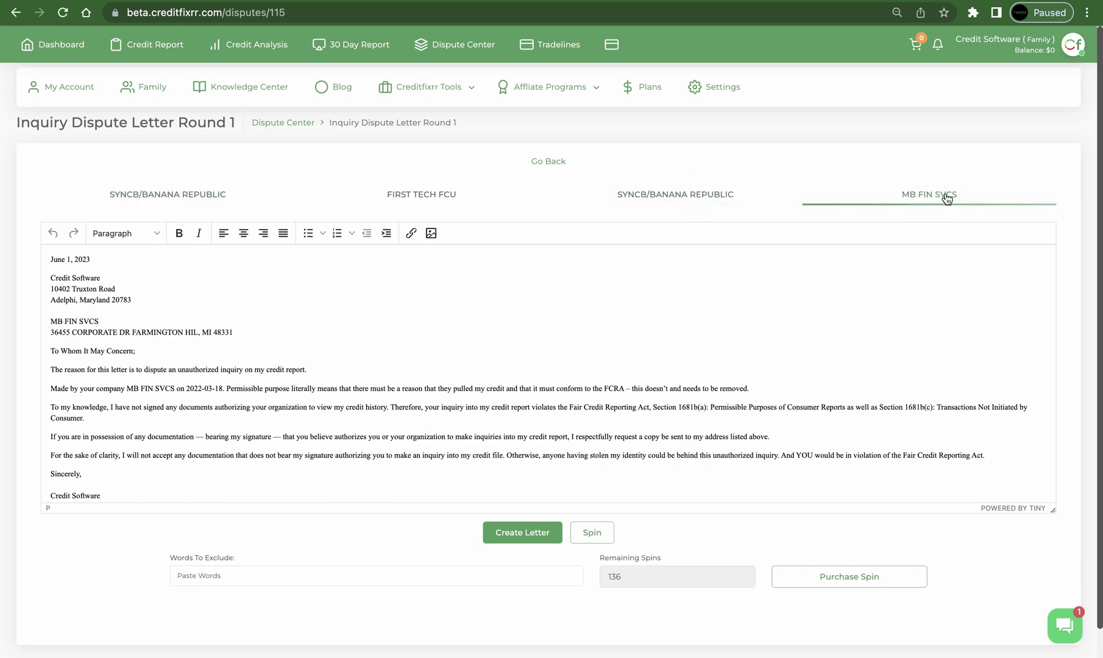
scroll(660, 385, down, 1)
scroll(673, 371, up, 1)
click(529, 537)
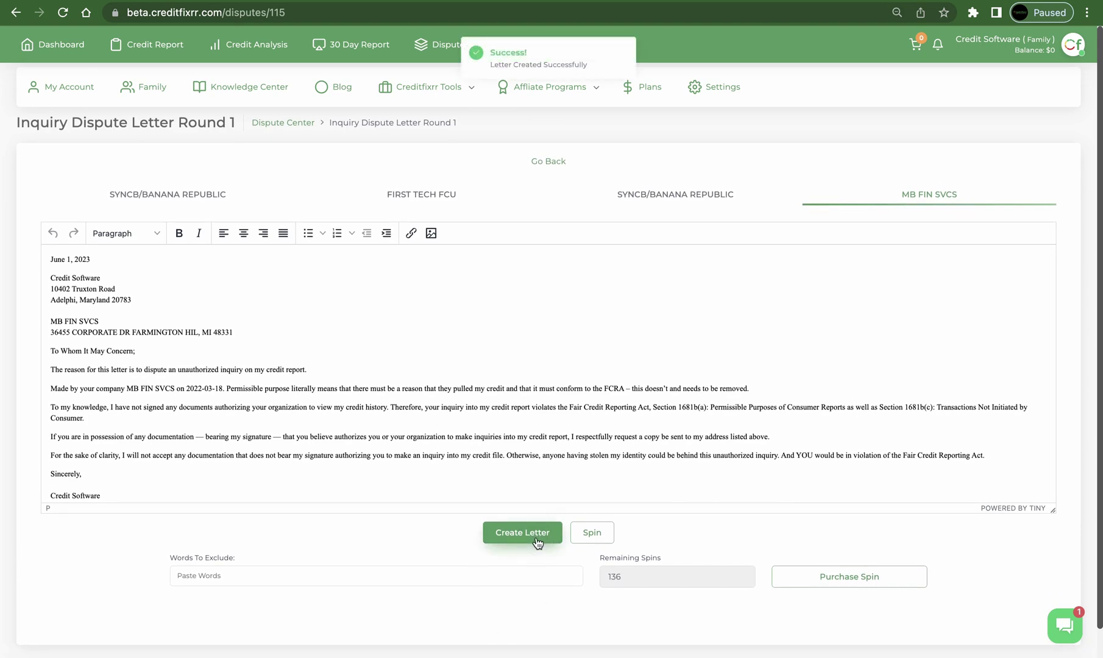
click(571, 164)
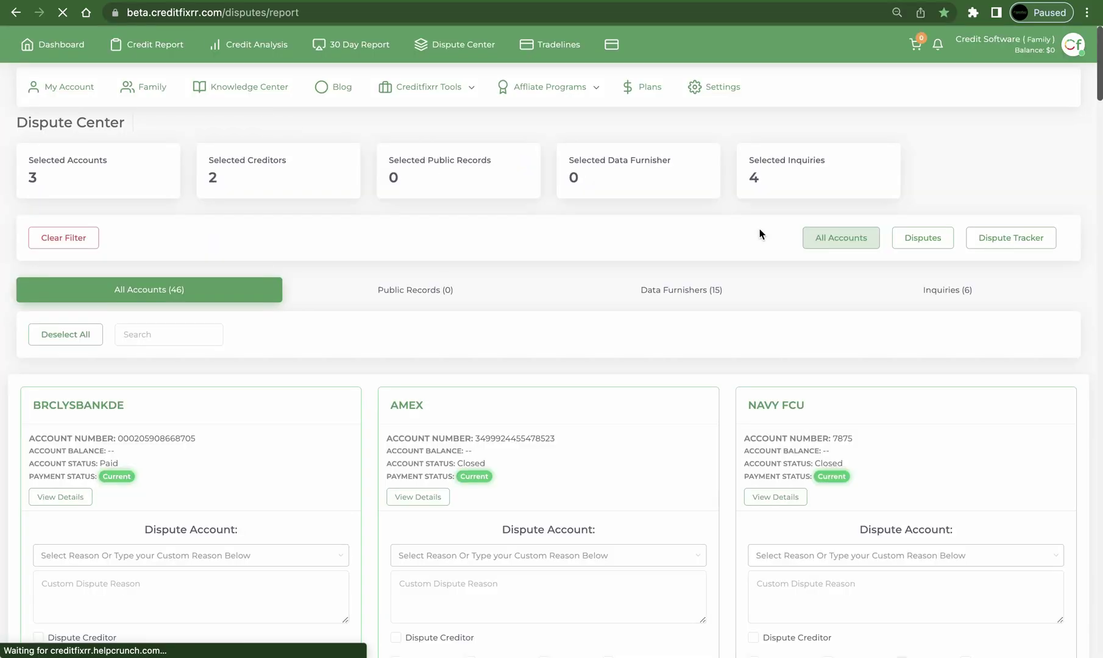
Start Inquiry Dispute Letter Round 1 from the Credit Bureaus templates
click(928, 241)
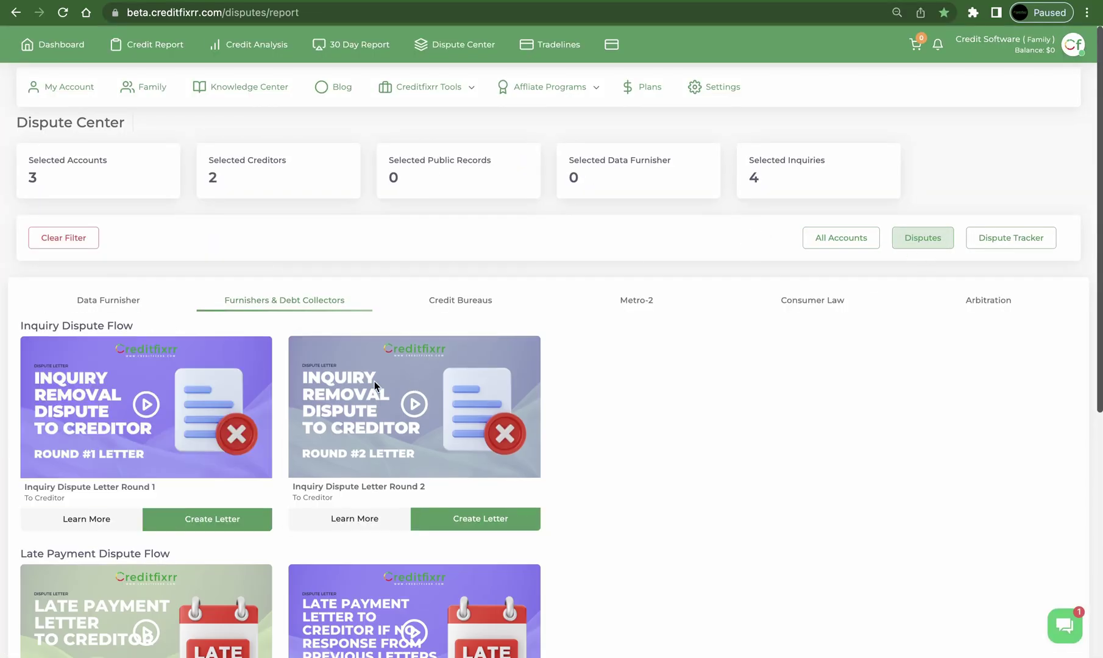
click(478, 304)
scroll(256, 499, down, 10)
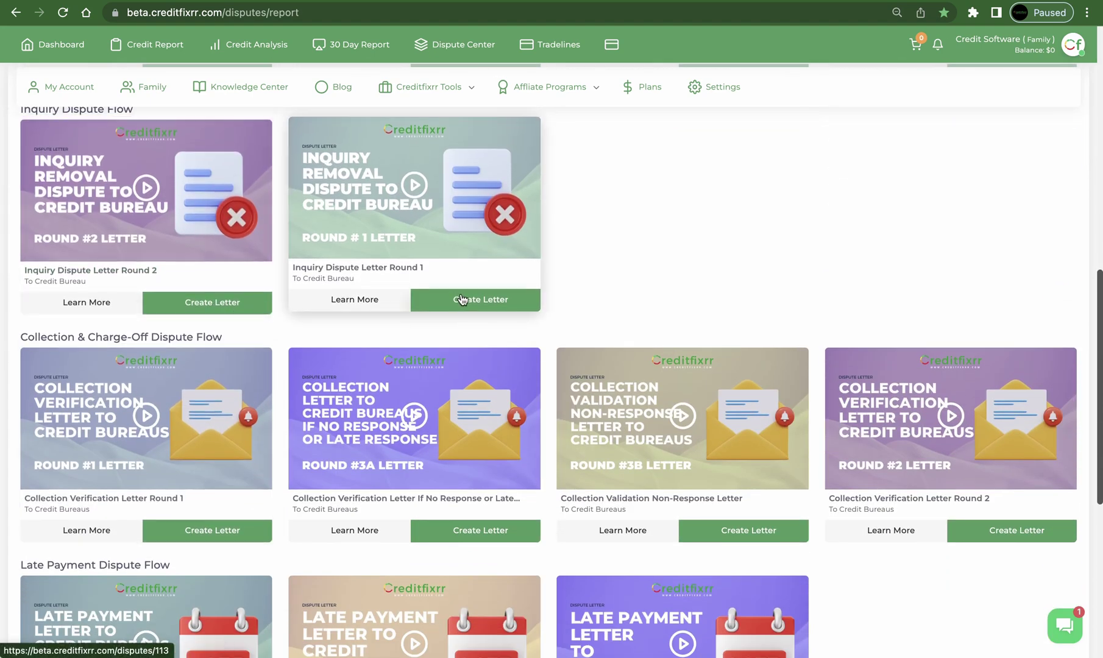
click(462, 299)
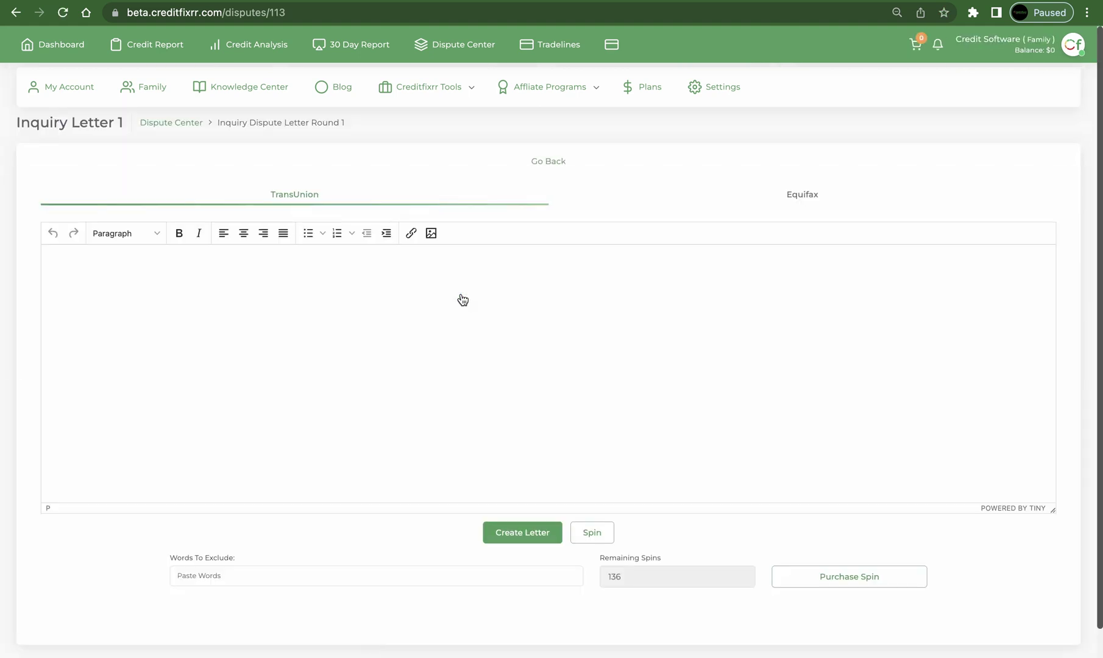
Review the TransUnion and Equifax letters, then create them
scroll(133, 402, down, 3)
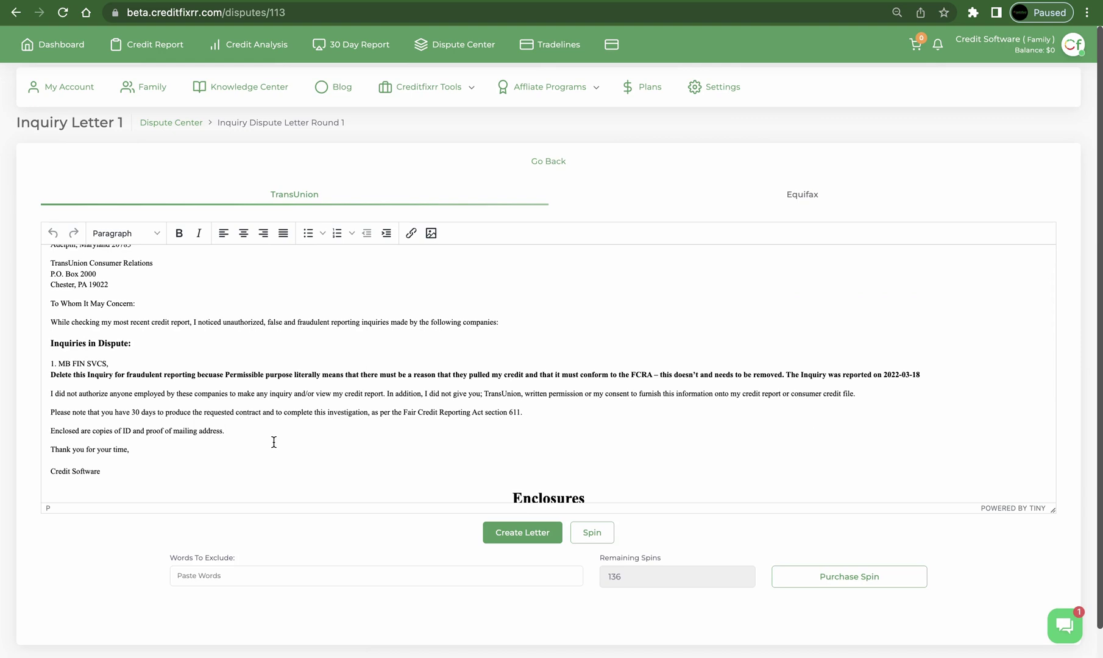
click(809, 195)
scroll(178, 419, down, 3)
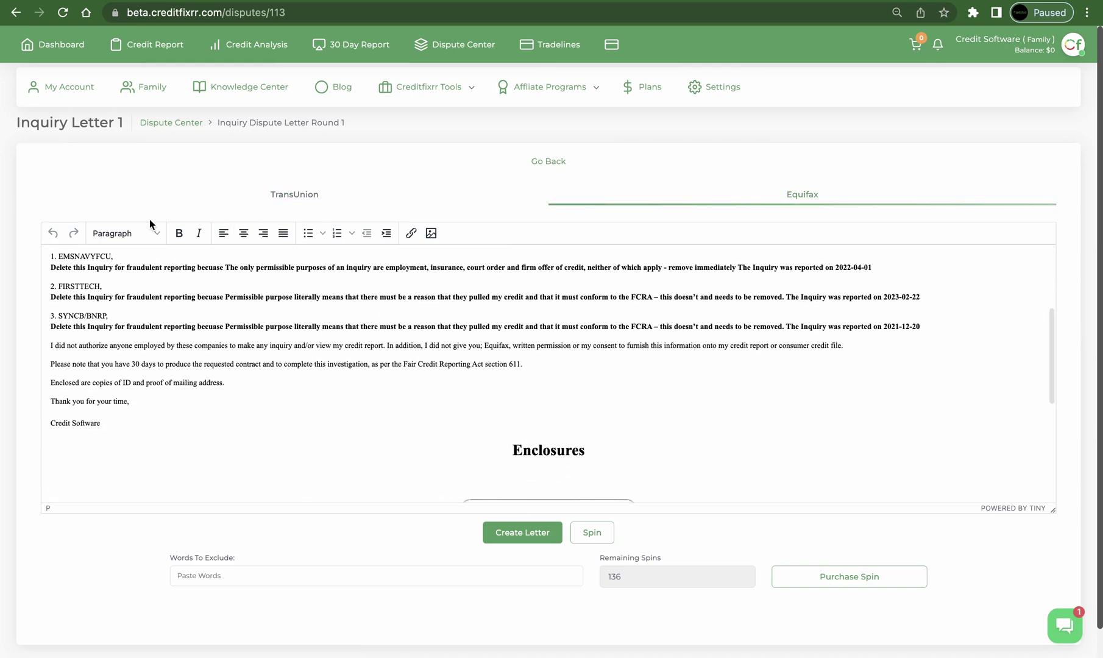
scroll(143, 311, up, 3)
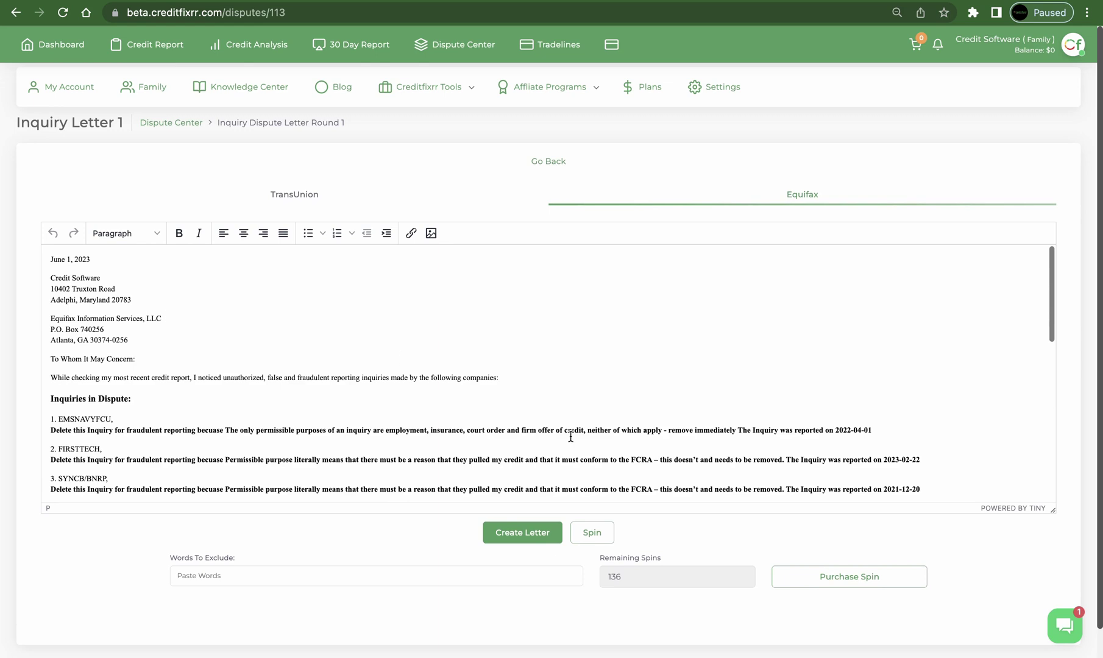
click(504, 534)
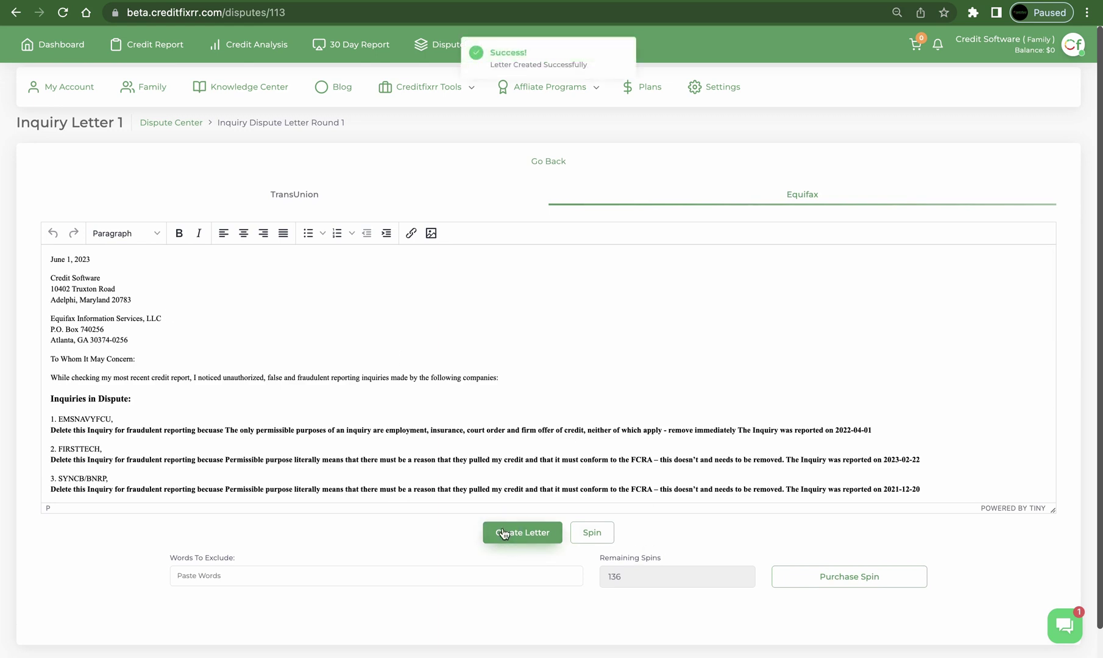